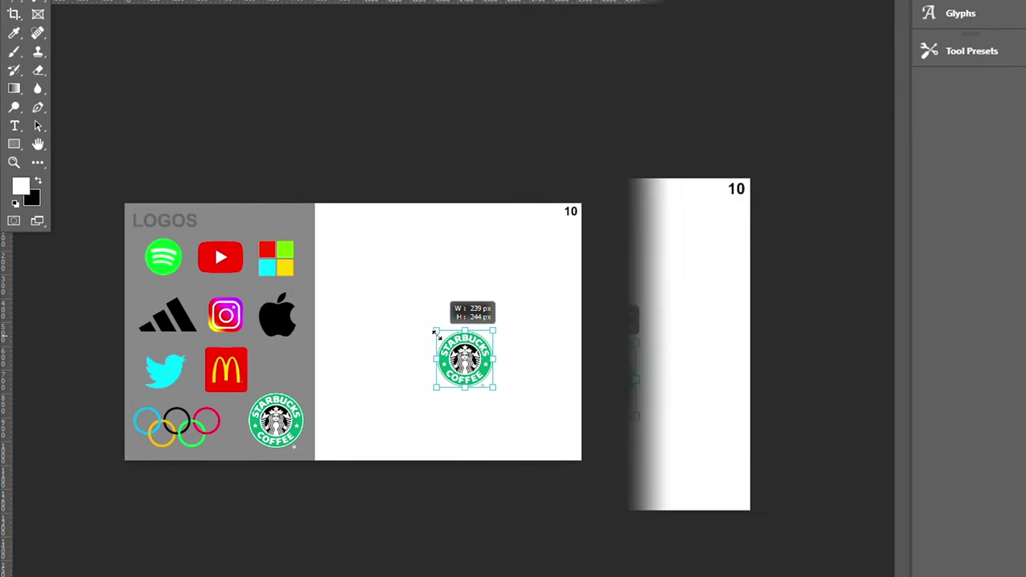
- Enlarge the Starbucks logo copy, hide the white apple layer and cover the two side stars with green sampled from the ring
left_click_drag(539, 337, 435, 234)
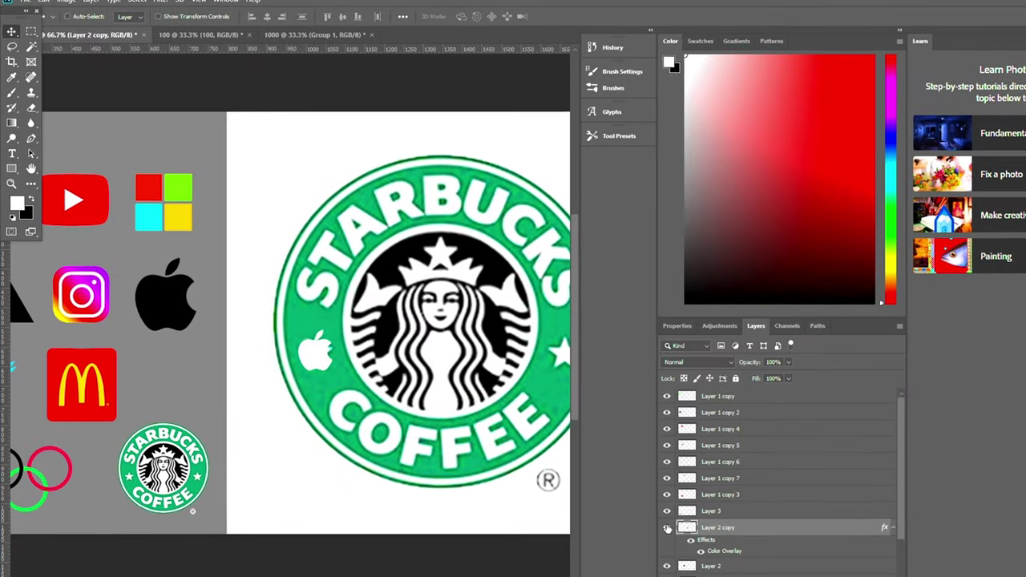
left_click(666, 526)
key("b")
left_click(501, 378, "alt")
left_click(358, 354)
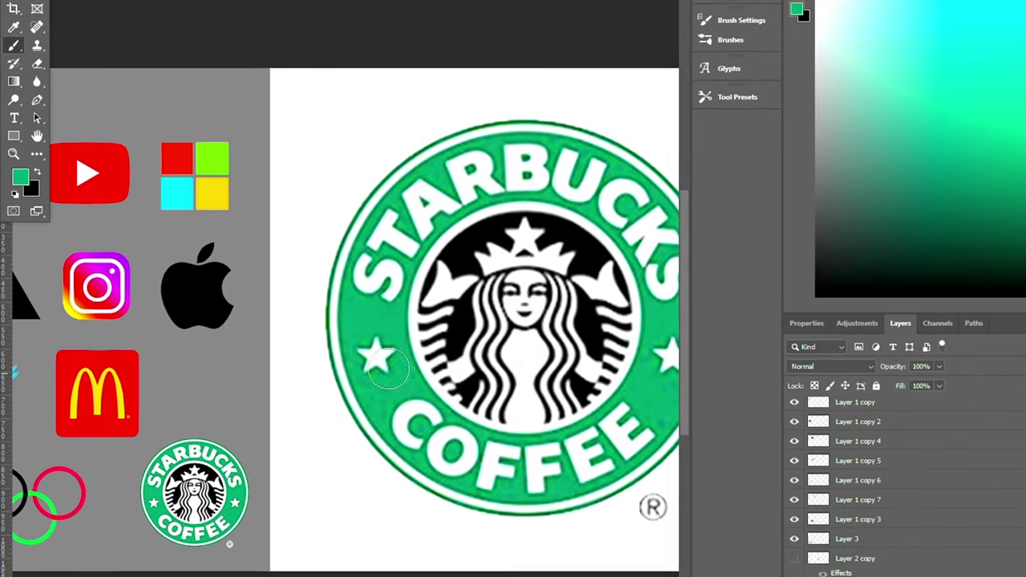
left_click_drag(451, 403, 744, 392)
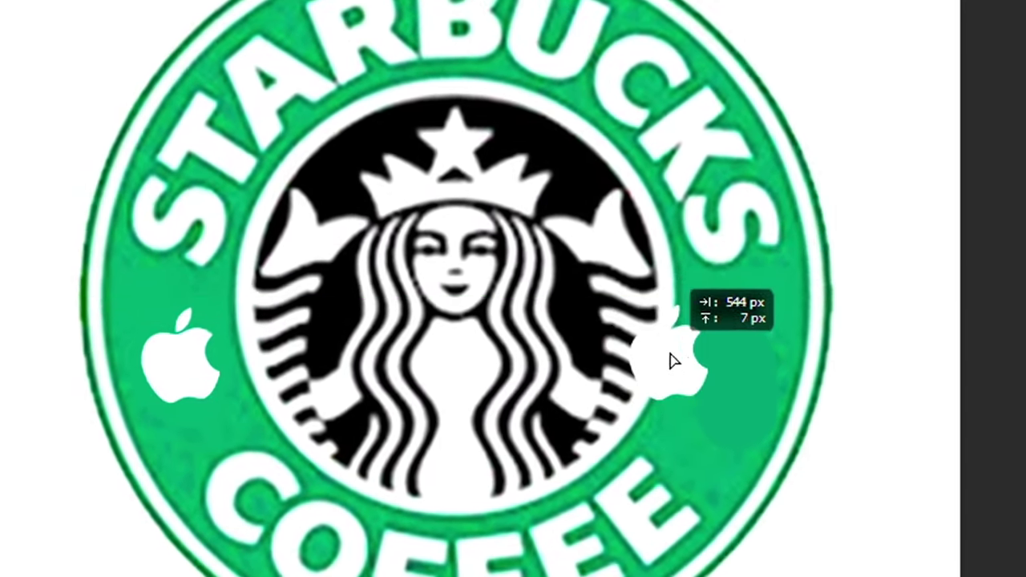
- Duplicate the white apple onto the ring's opposite side, flip the copy horizontally and position it level with the original
left_click_drag(670, 361, 725, 370, "alt")
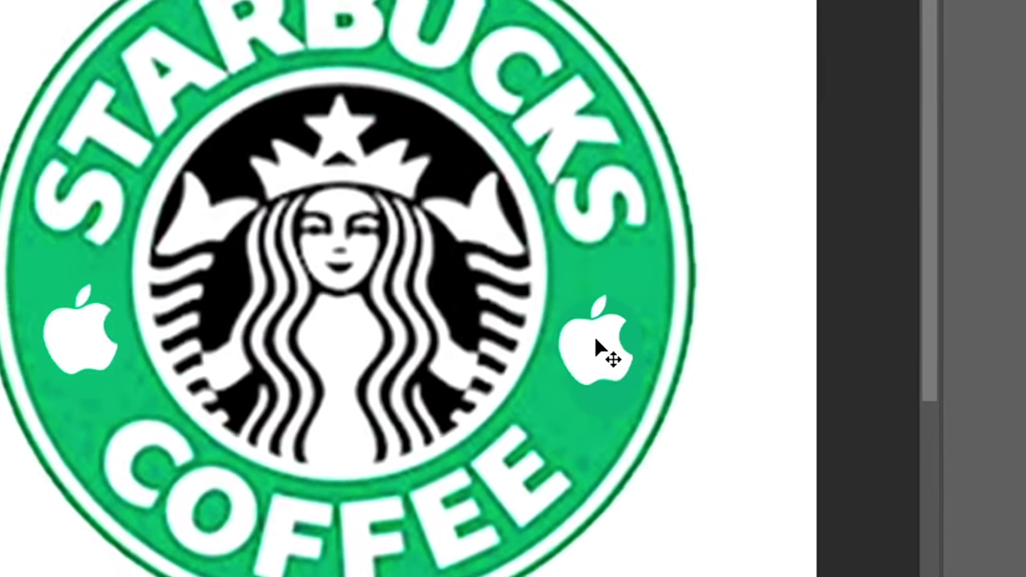
key("ctrl+t")
right_click(725, 353)
left_click(448, 565)
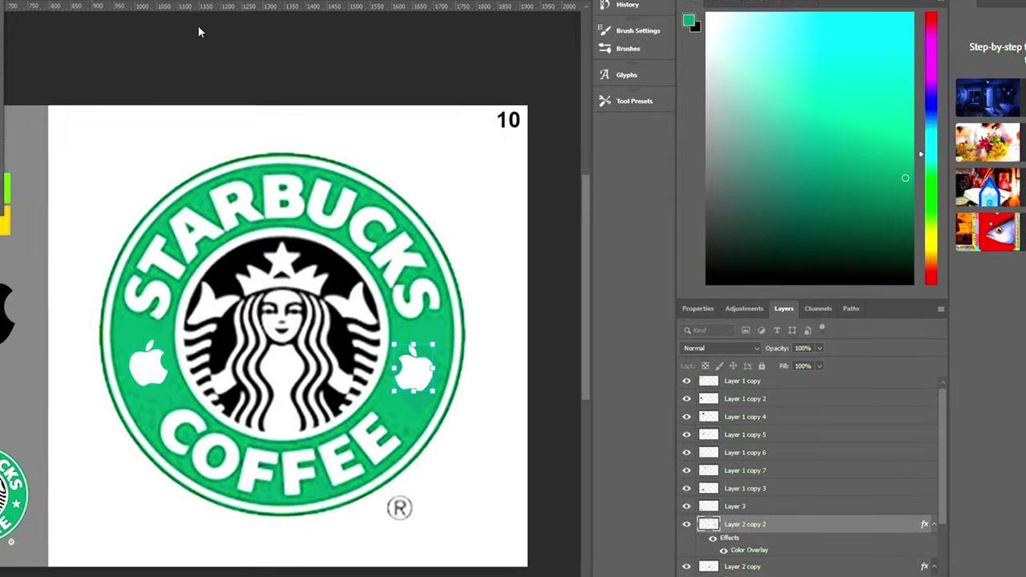
key("ctrl+minus")
right_click(411, 364)
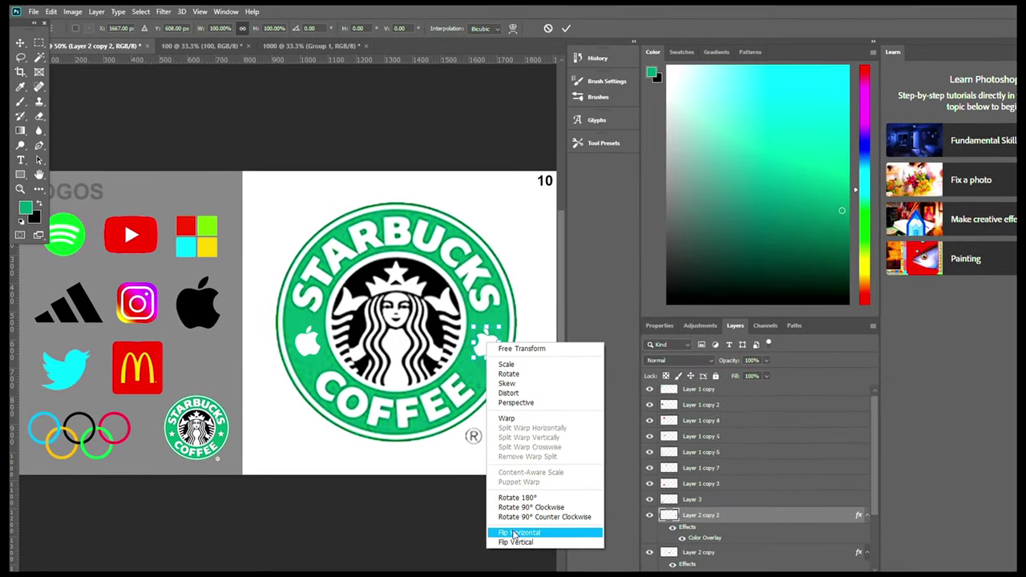
left_click(574, 559)
left_click_drag(488, 323, 488, 322)
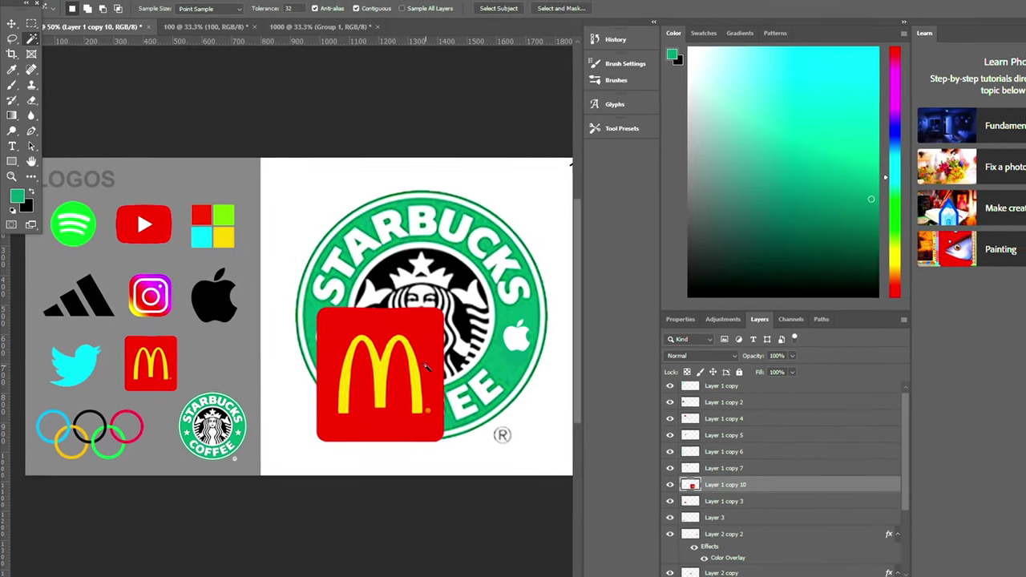
- Delete the red background of the McDonald's logo copy and thicken the remaining M with a yellow stroke
left_click(425, 428)
key("Delete")
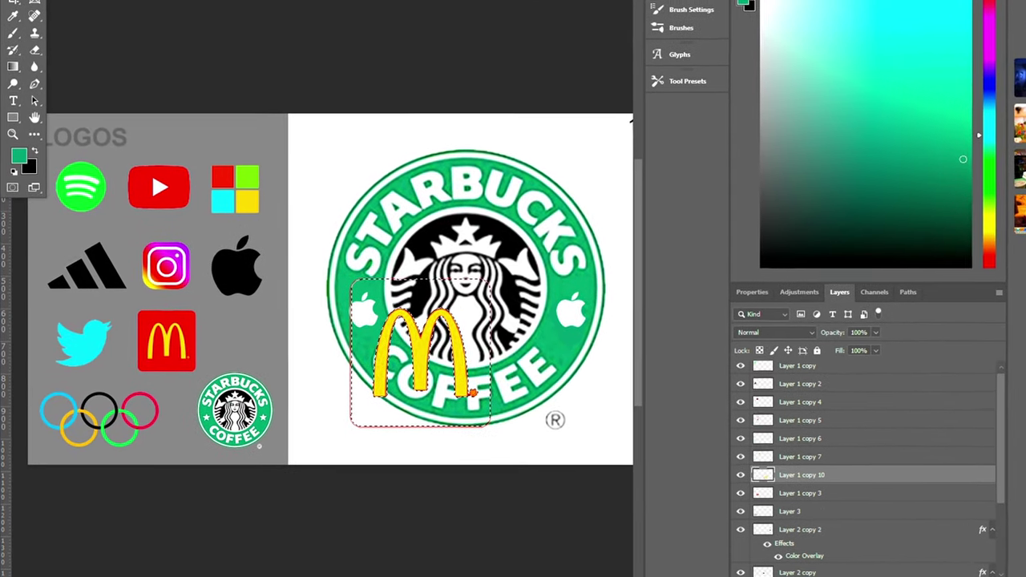
left_click(134, 6)
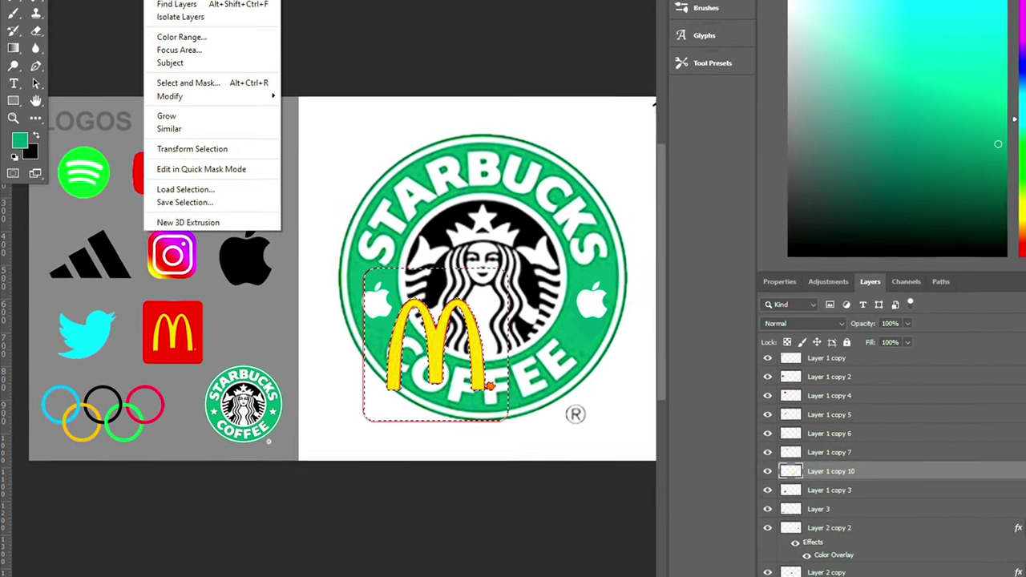
left_click(147, 30)
key("v")
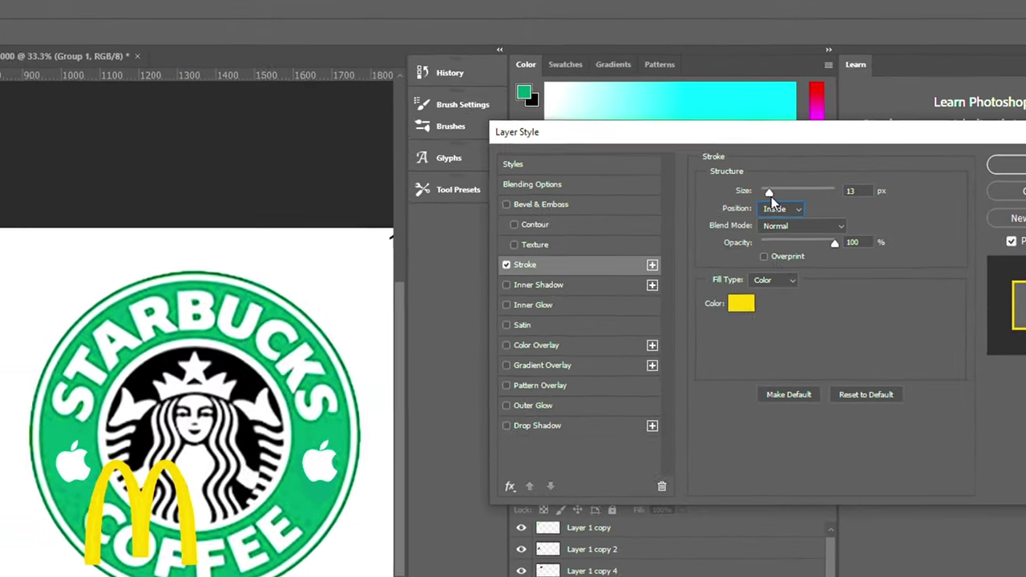
left_click_drag(783, 184, 819, 163)
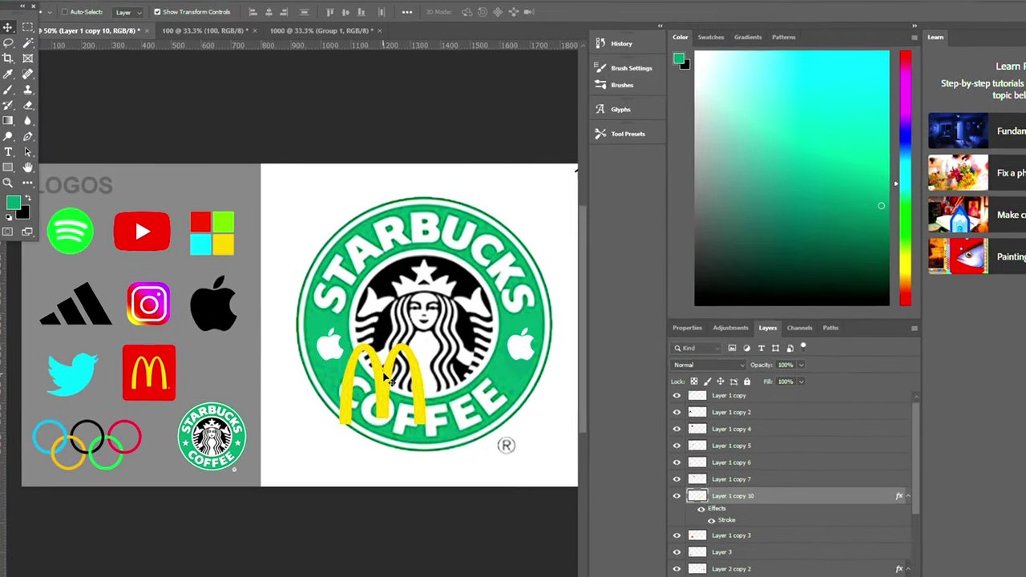
- Scale down the yellow M, turn it sideways and place it over the last E of COFFEE
left_click_drag(376, 362, 415, 312)
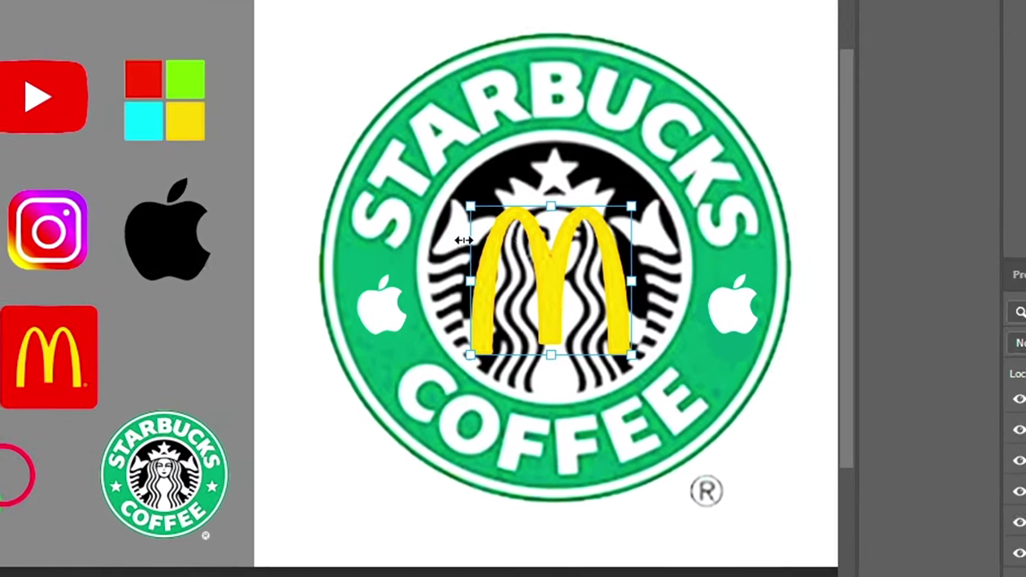
left_click_drag(505, 378, 558, 441)
left_click_drag(650, 377, 583, 274)
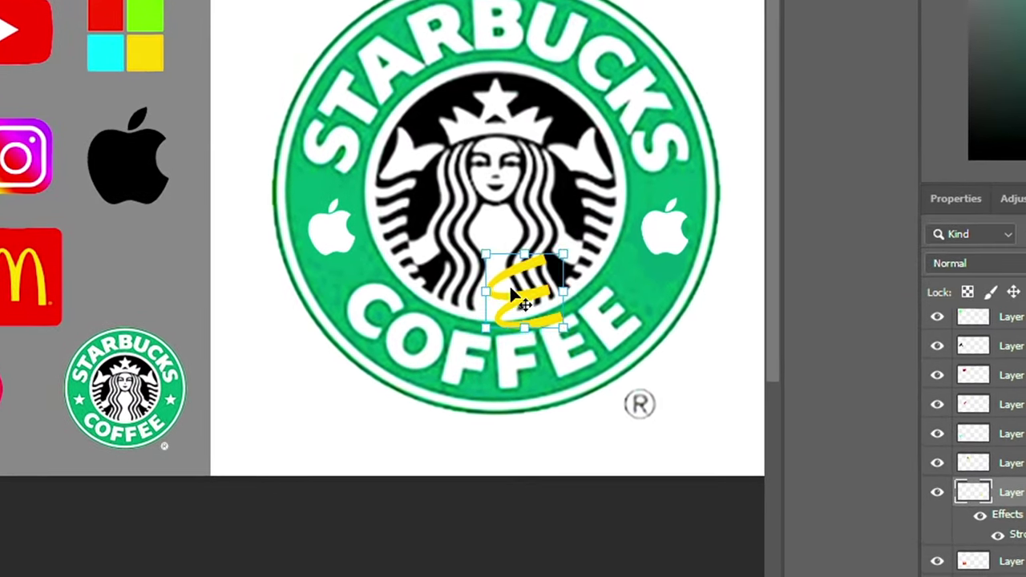
left_click_drag(510, 294, 649, 306)
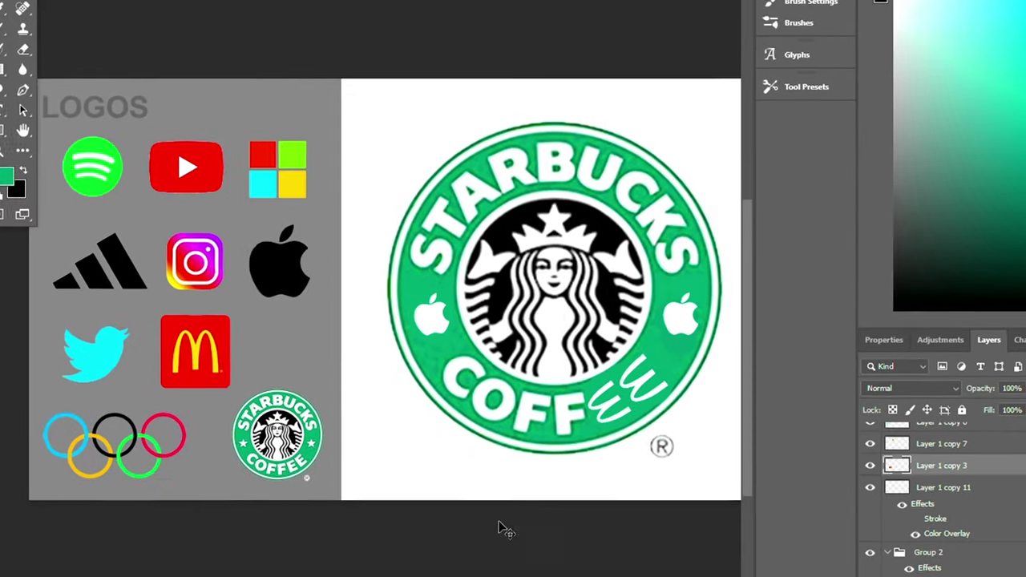
- Place a Twitter bird copy beside the siren's crown and duplicate the group of small white birds to the crown's other side
left_click_drag(90, 337, 468, 301)
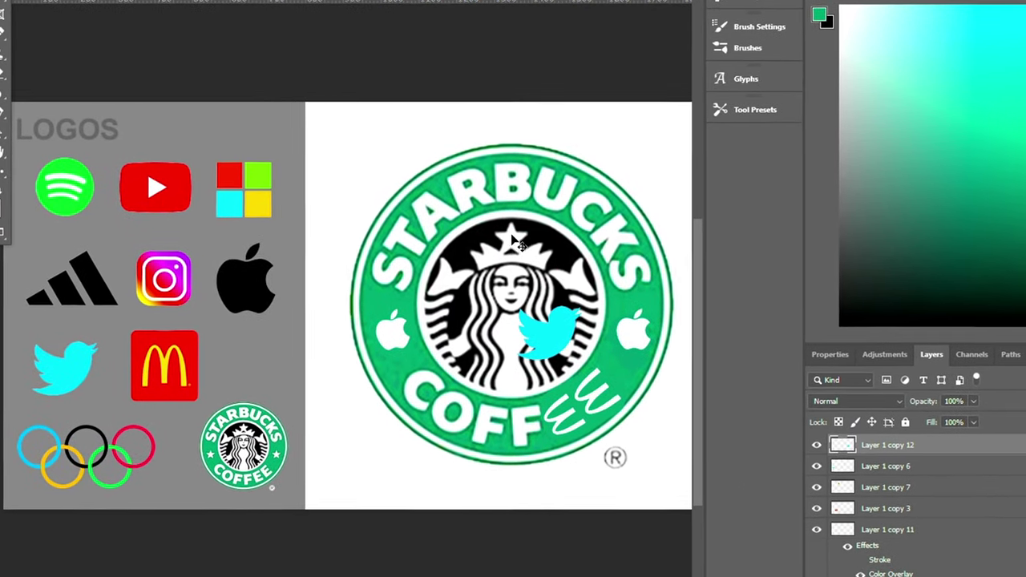
left_click_drag(553, 316, 513, 236)
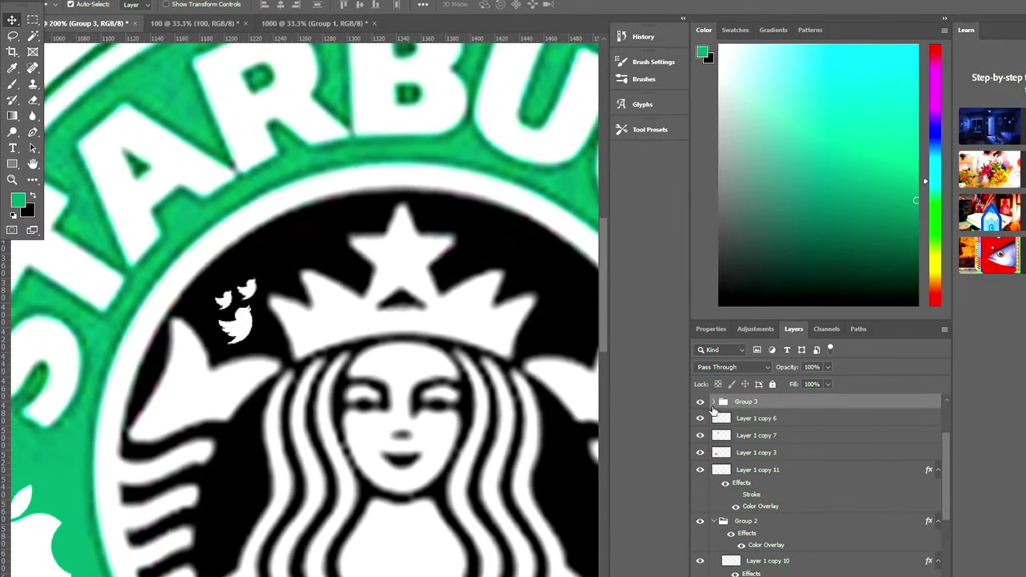
key("ctrl+j")
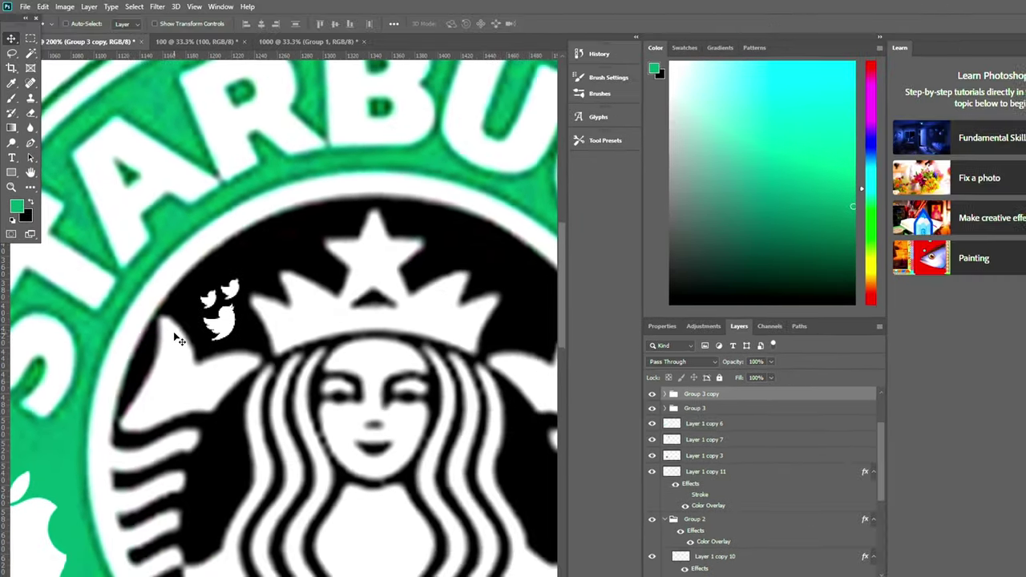
left_click_drag(218, 329, 538, 323)
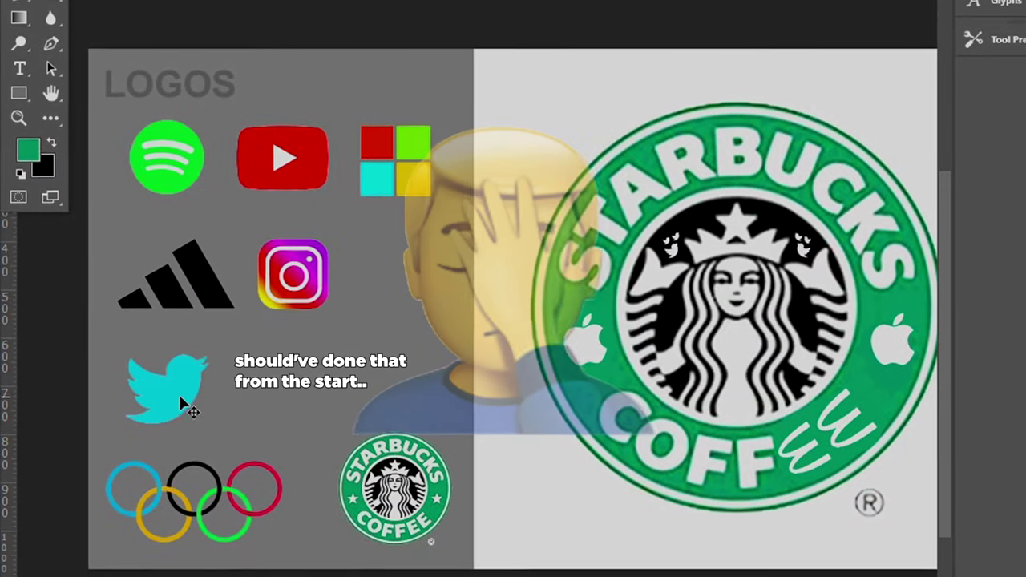
- Clear the used Twitter logo from the logos area and place a small black YouTube logo on the siren's chest
key("Delete")
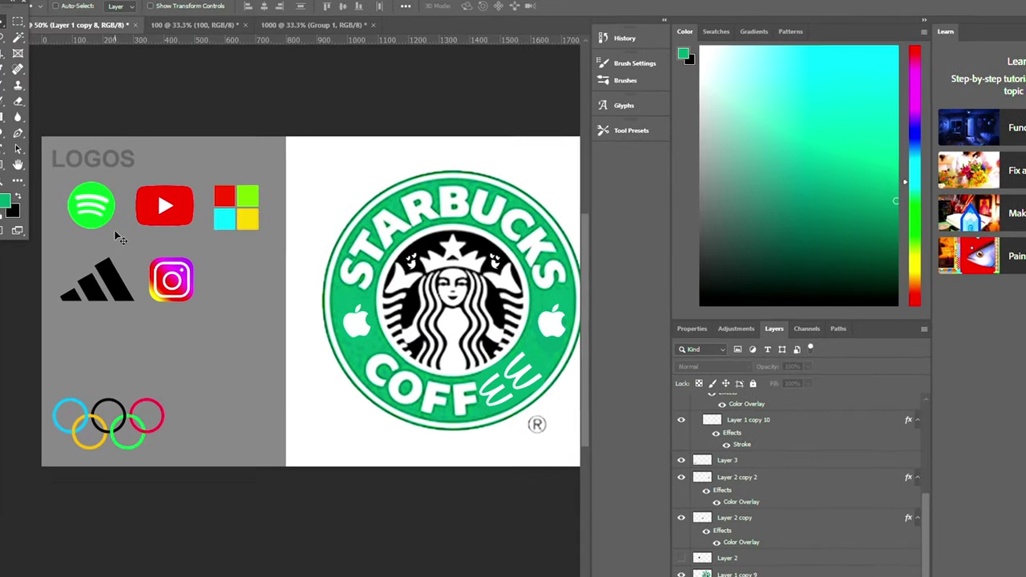
left_click_drag(159, 258, 461, 383)
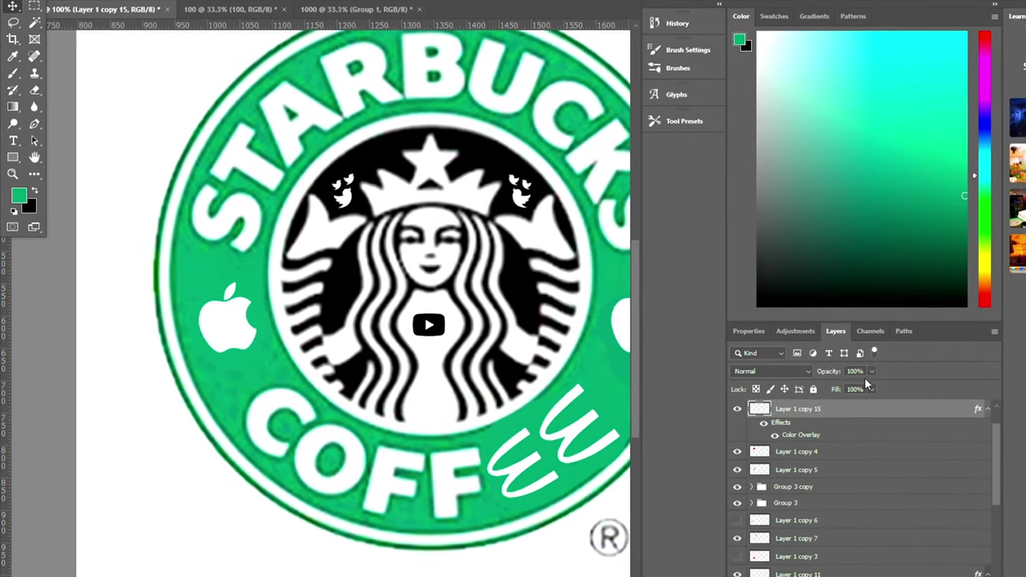
left_click(812, 366)
key("ctrl+minus")
key("ctrl+minus")
key("ctrl+minus")
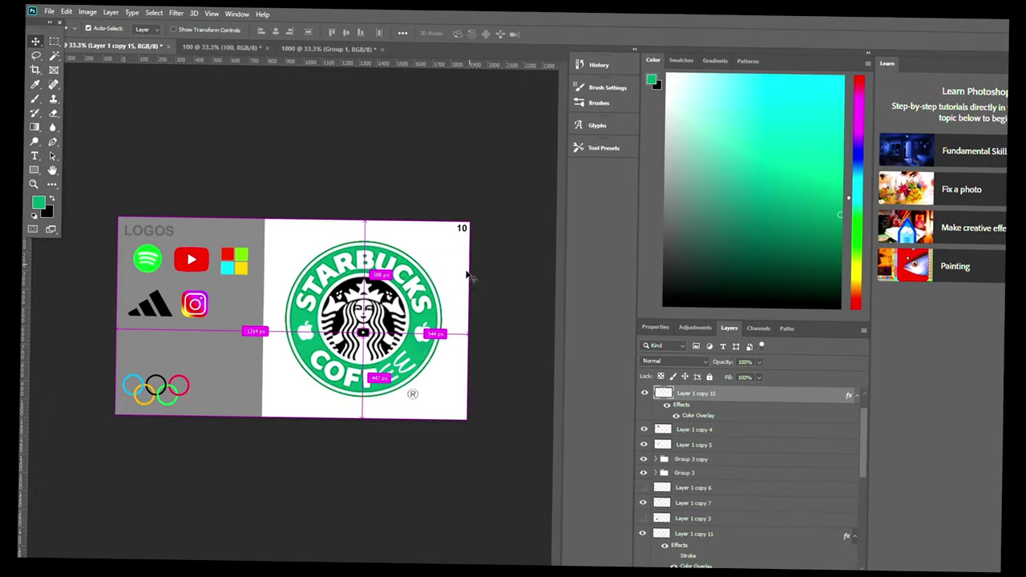
key("ctrl+plus")
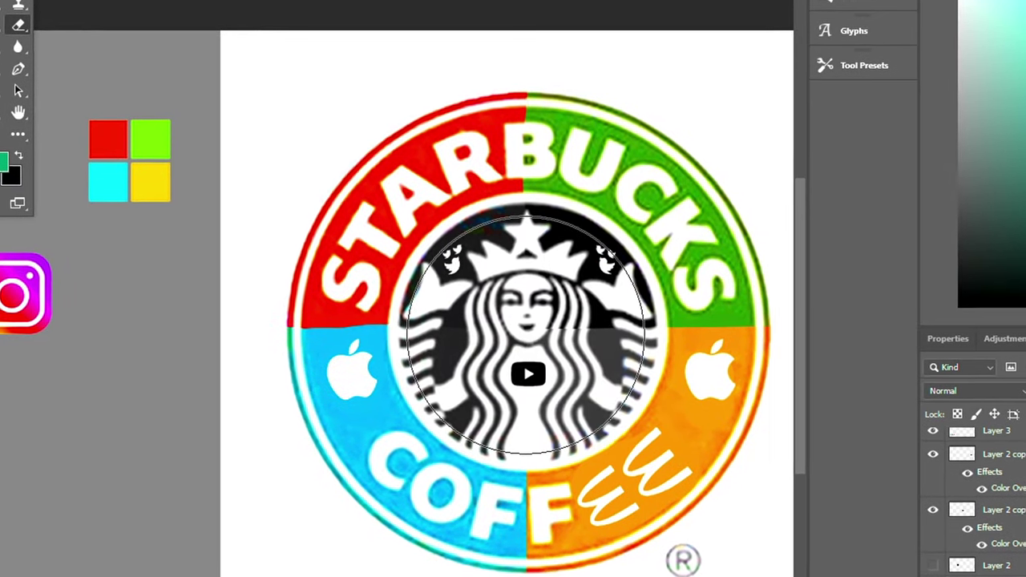
- Erase the color tint from the logo's center and soften the boundary between the ring's red and blue quarters
left_click(528, 339)
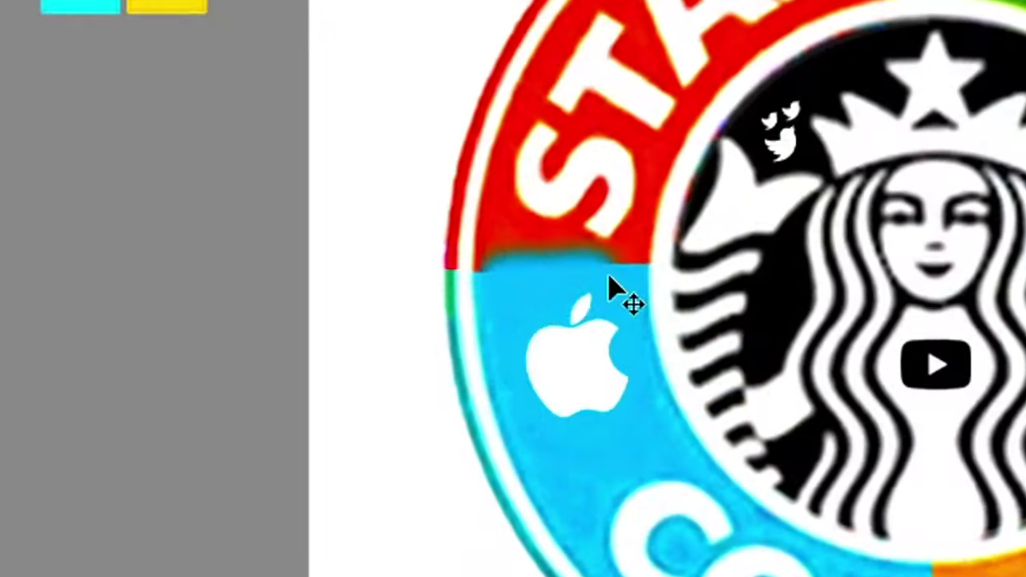
key("ctrl+z")
right_click(617, 280, "alt")
right_click(509, 282, "alt")
left_click_drag(508, 282, 629, 276)
mouse_move(694, 285)
left_mouse_down()
mouse_move(576, 284)
mouse_move(671, 281)
left_mouse_up()
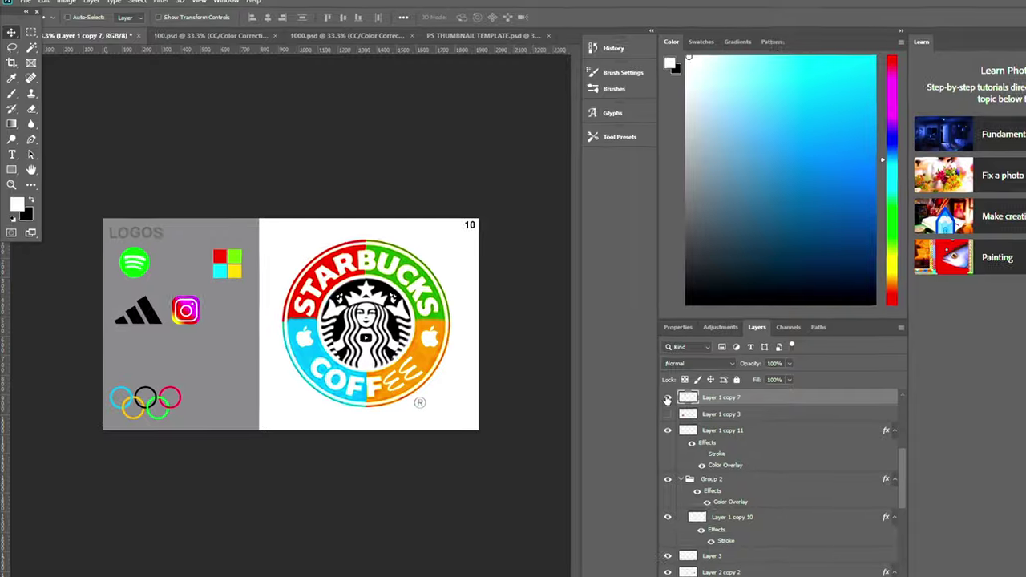
- Hide the used Microsoft source logo and place small white Adidas stripes beneath both apples on the ring
left_click(667, 398)
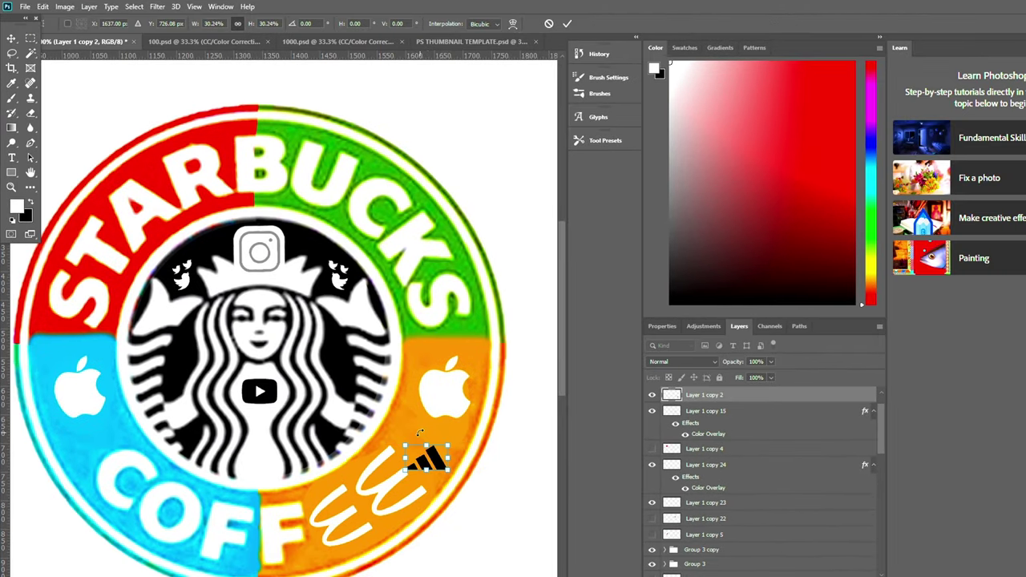
left_click_drag(406, 499, 455, 482)
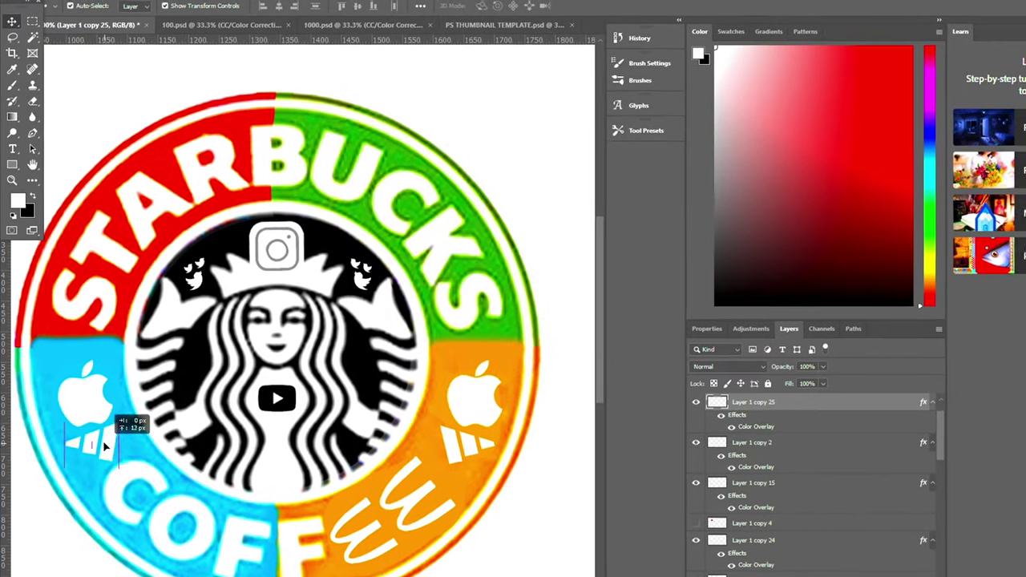
left_click_drag(78, 458, 84, 465)
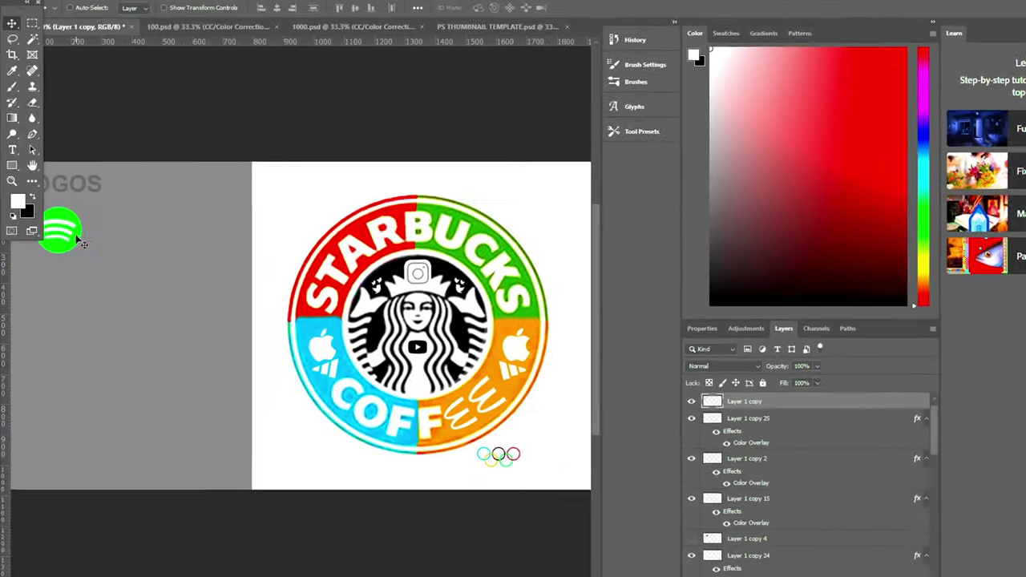
- Move the Spotify logo onto the ring and align it over the O of COFFEE
left_click_drag(128, 216, 749, 328)
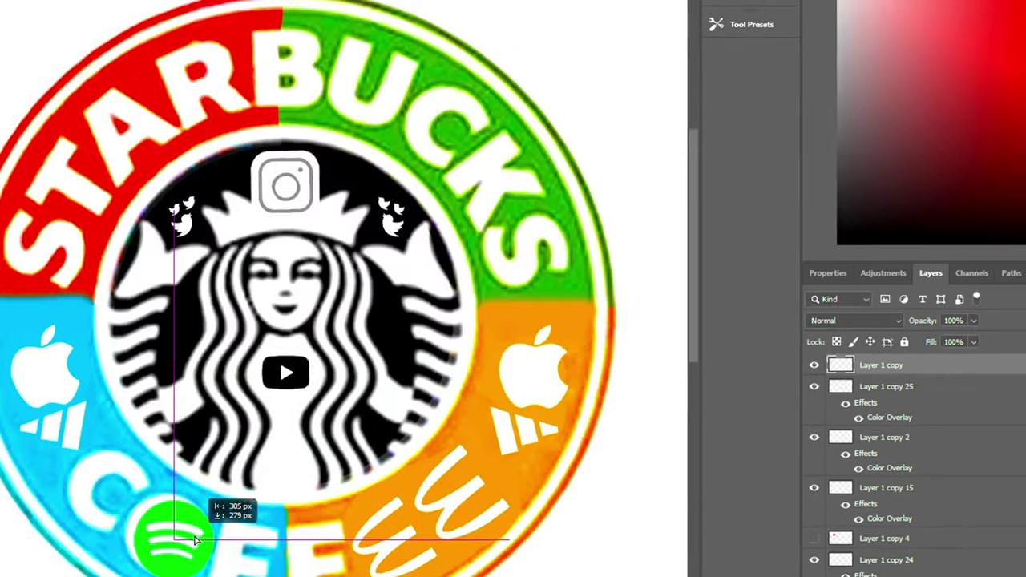
left_click_drag(99, 575, 230, 576)
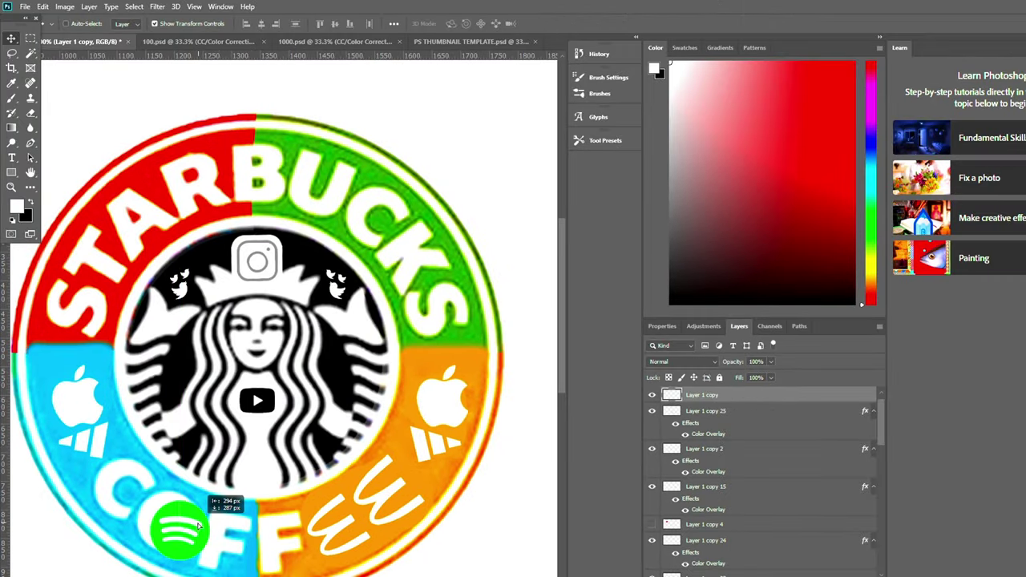
left_click_drag(183, 518, 184, 517)
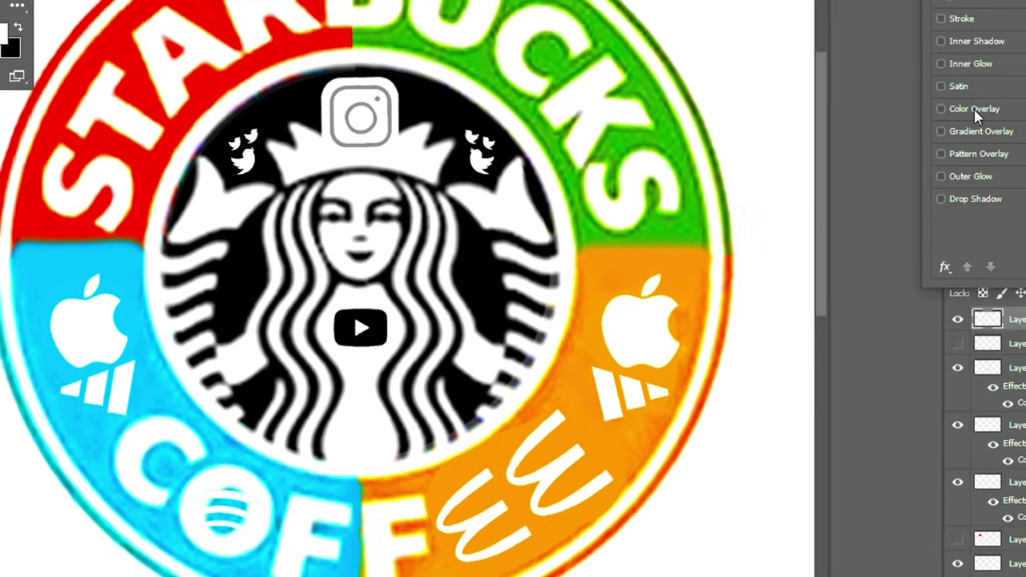
- Apply a black Color Overlay to the layer with the Spotify logo's sound waves
left_click(973, 110)
left_click(938, 120)
left_click(867, 218)
left_click(984, 117)
left_click(985, 103)
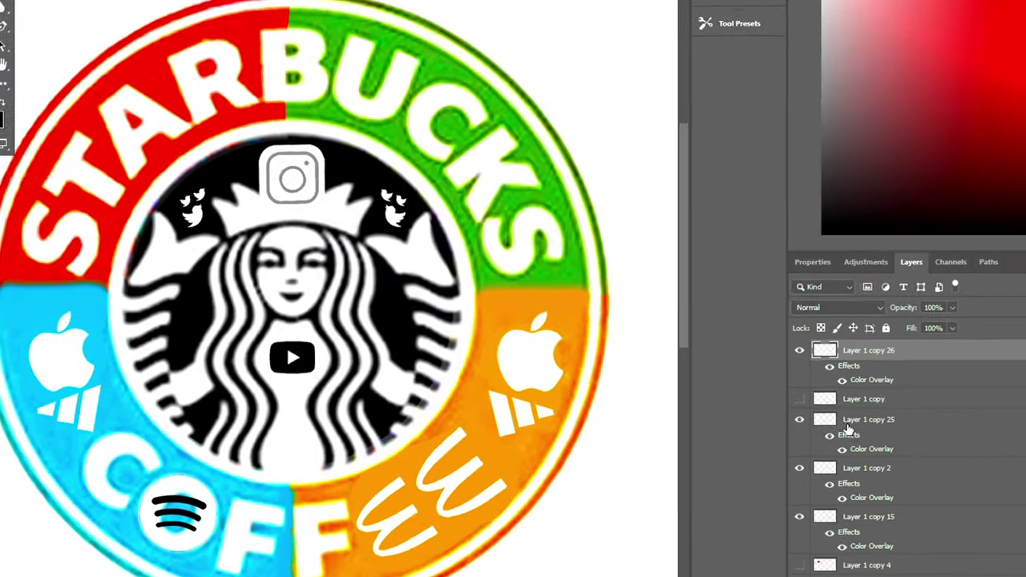
- Show the green Spotify circle's layer, add a Color Overlay to it and open the overlay's color for editing
left_click(857, 397)
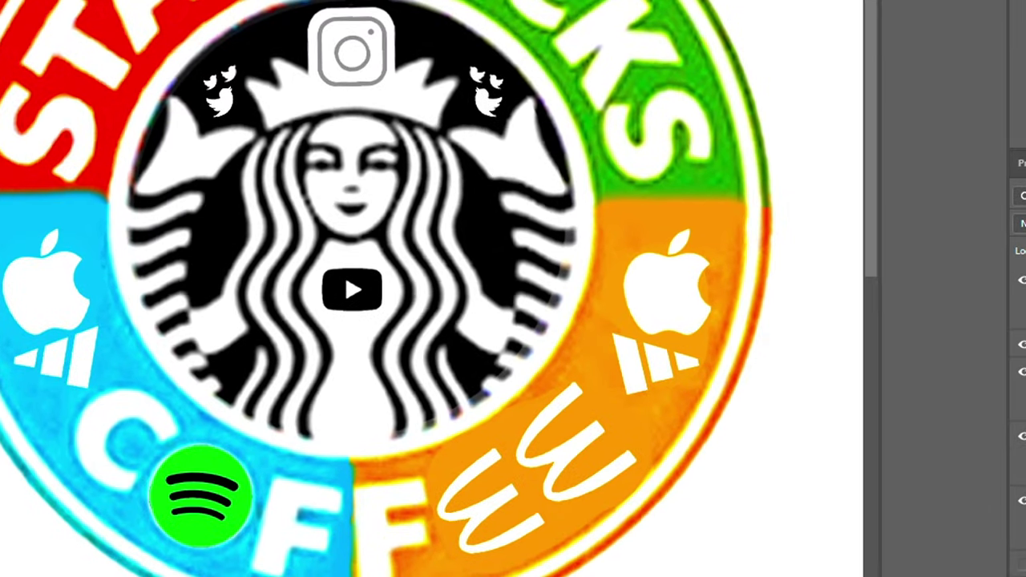
double_click(873, 389)
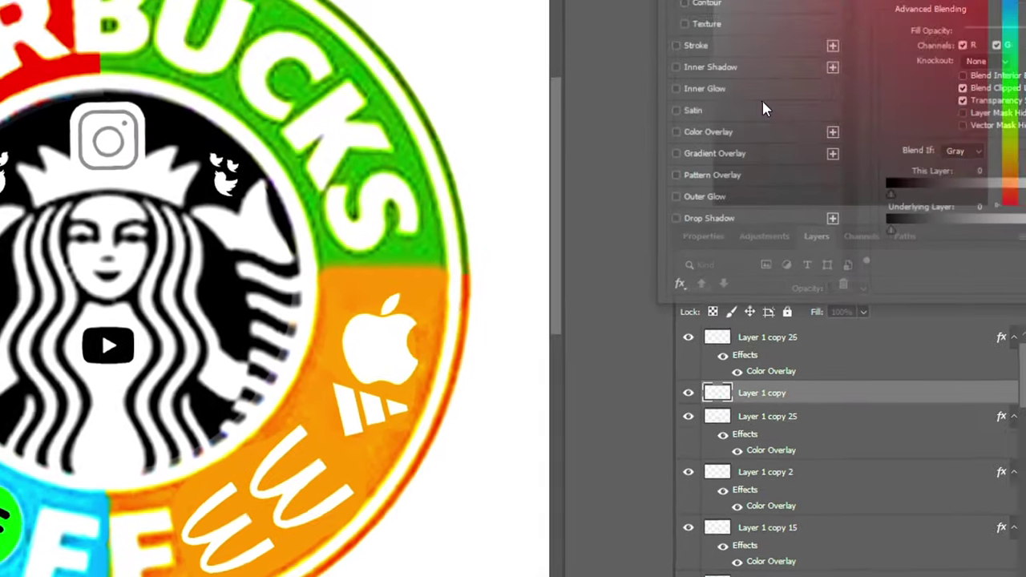
left_click(506, 202)
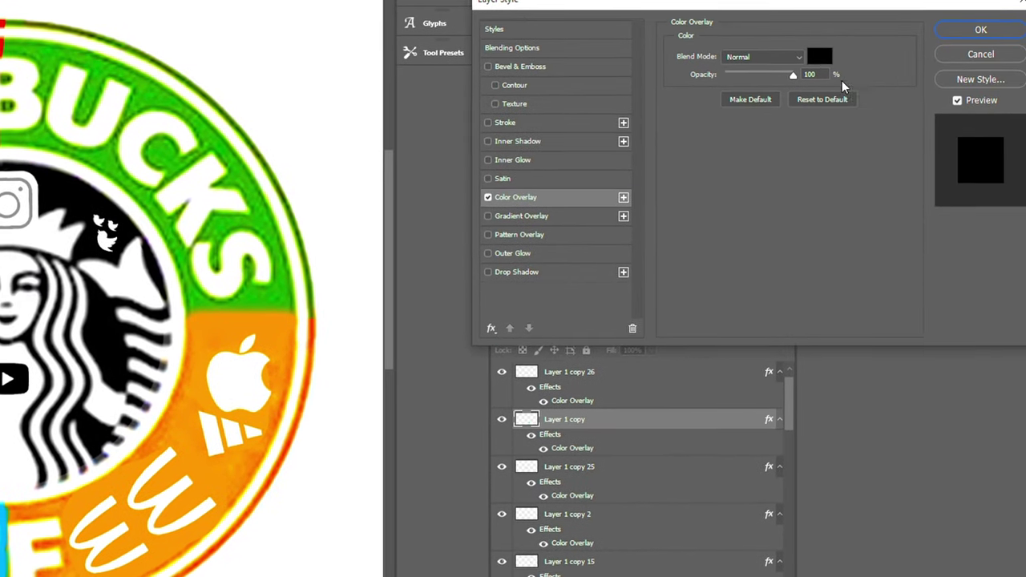
left_click(819, 56)
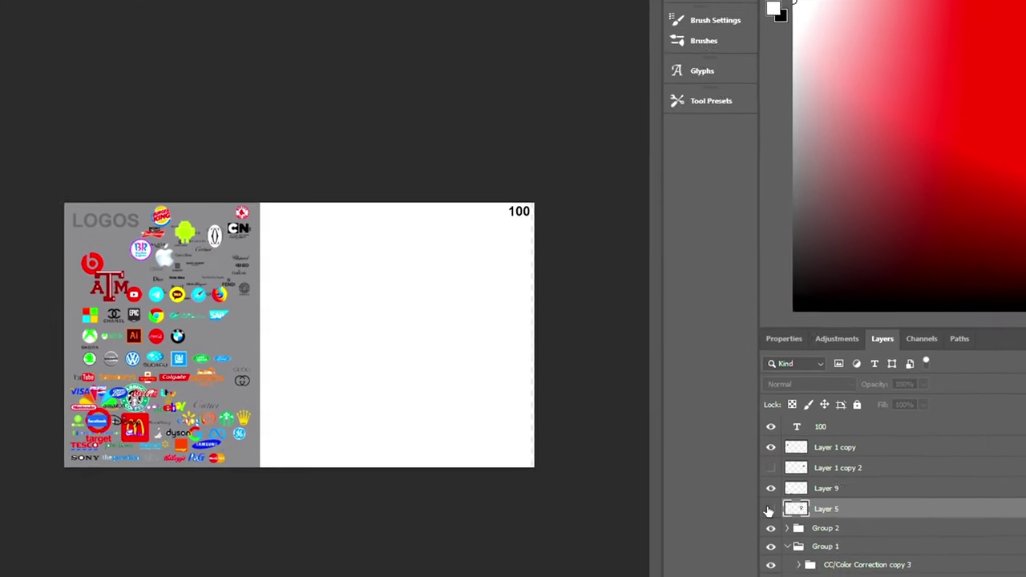
- Turn the Beats logo black with a Color Overlay and place it against the left arm of the Louis Vuitton logo
left_click(678, 472)
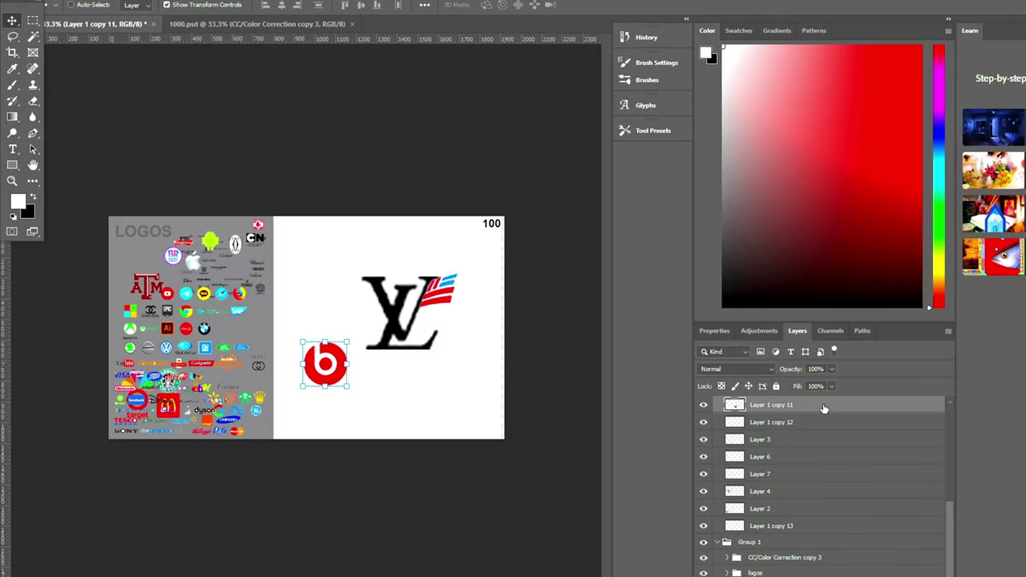
double_click(825, 409)
left_click(798, 250)
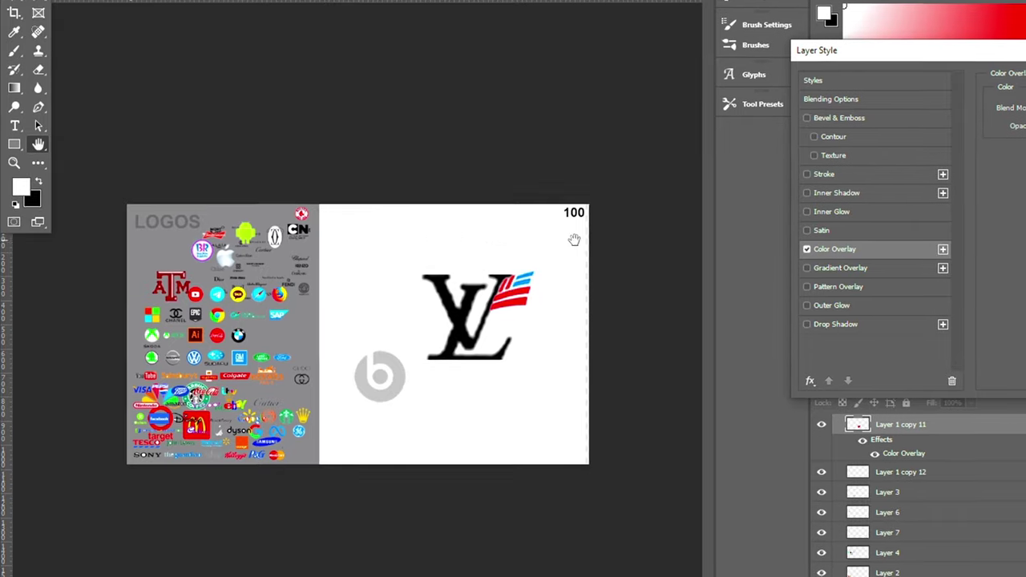
left_click(1017, 120)
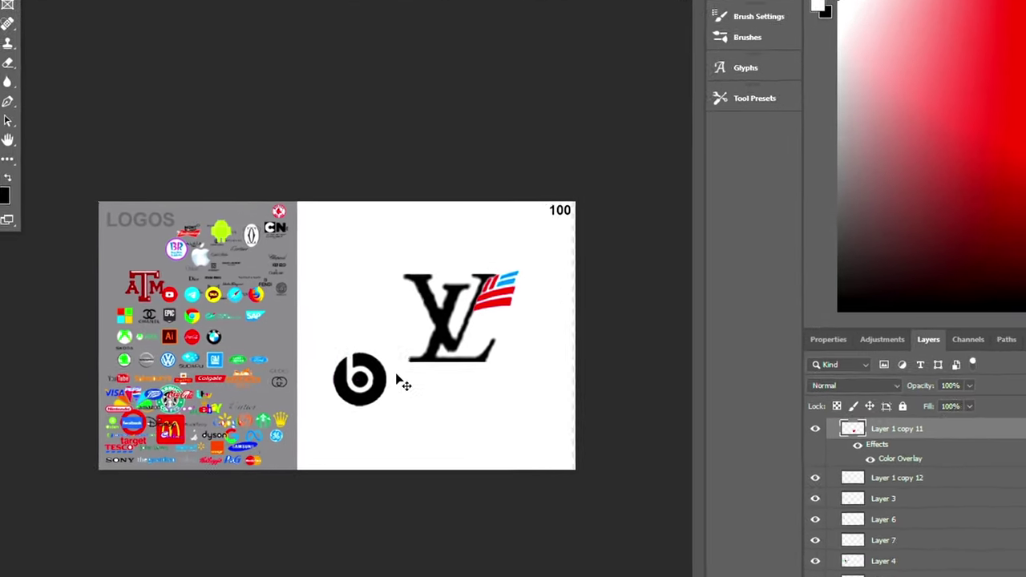
left_click_drag(383, 368, 499, 367)
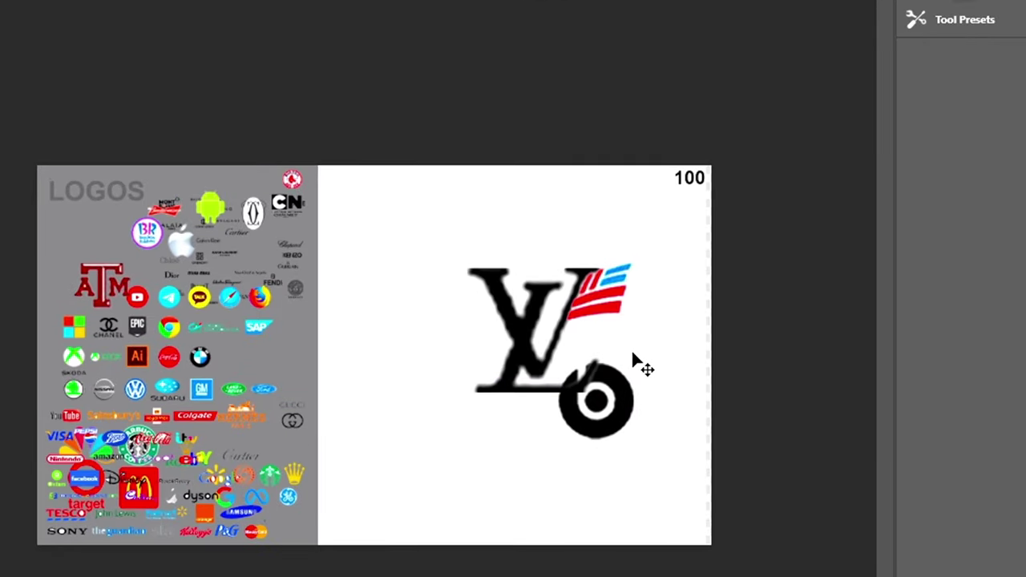
left_click_drag(633, 359, 542, 419)
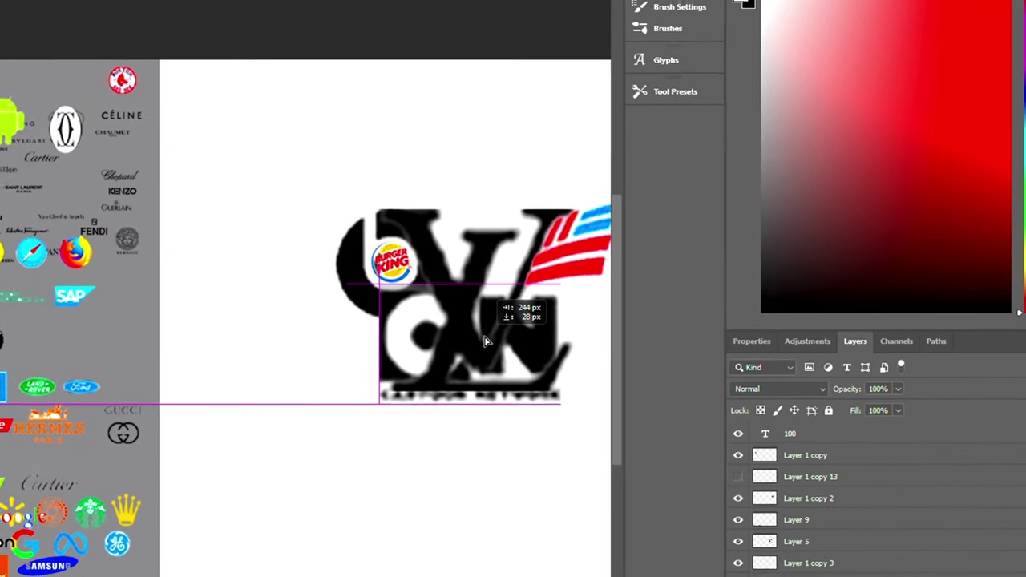
- Align the Cartoon Network logo with the Louis Vuitton logo's base and keep only its wordmark beneath it
left_click_drag(484, 342, 491, 351)
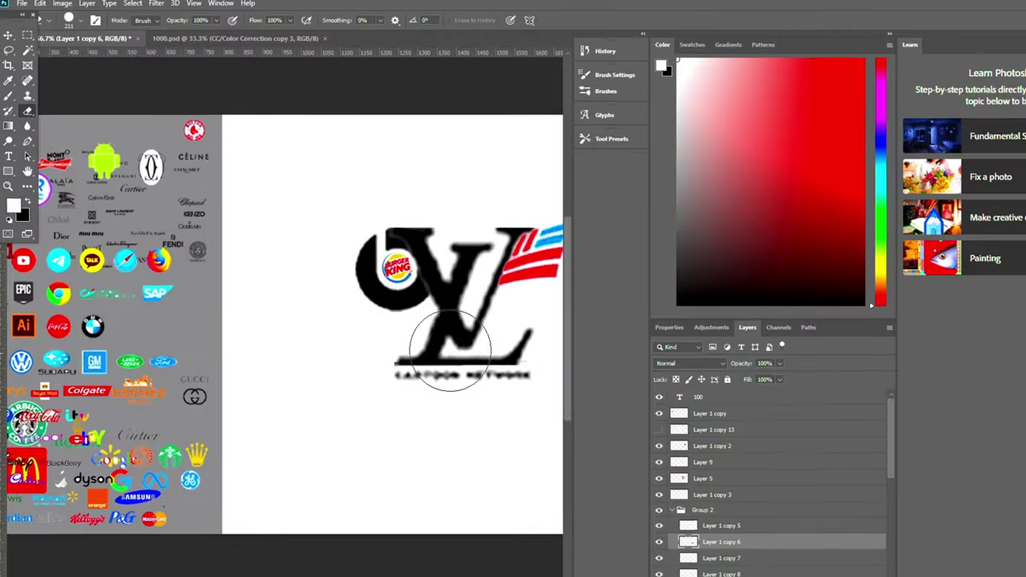
left_click(24, 44)
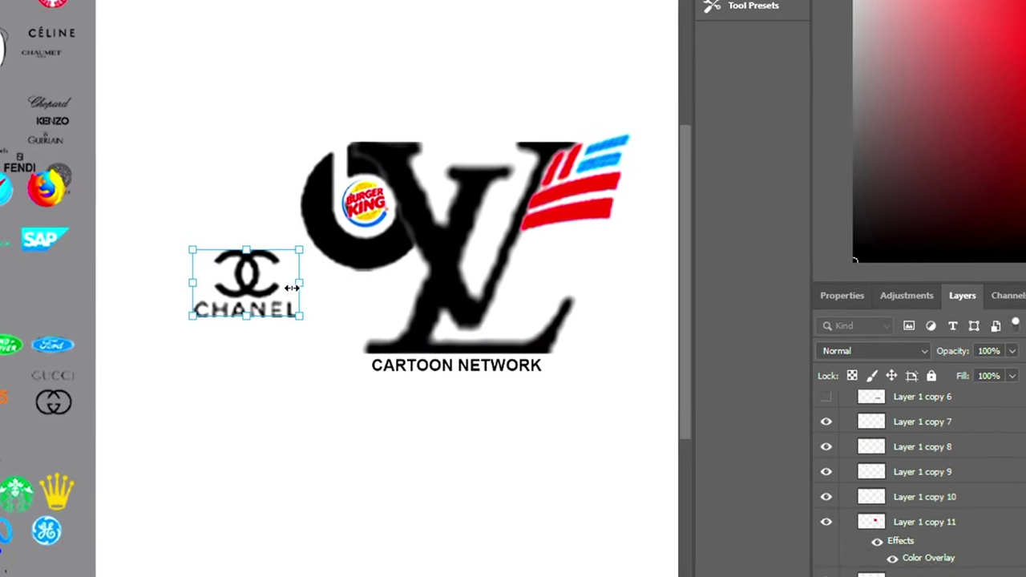
- Move the Chanel logo onto the top of the Louis Vuitton logo's left V stroke, above the Beats logo
left_click_drag(312, 280, 360, 323)
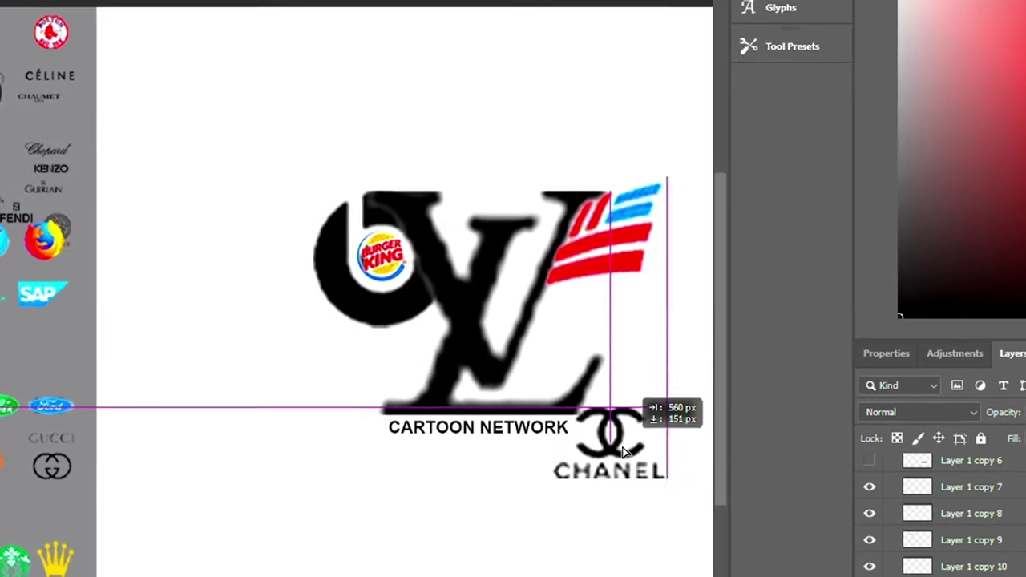
left_click_drag(625, 453, 739, 389)
left_click_drag(735, 504, 280, 162)
left_click_drag(245, 474, 462, 215)
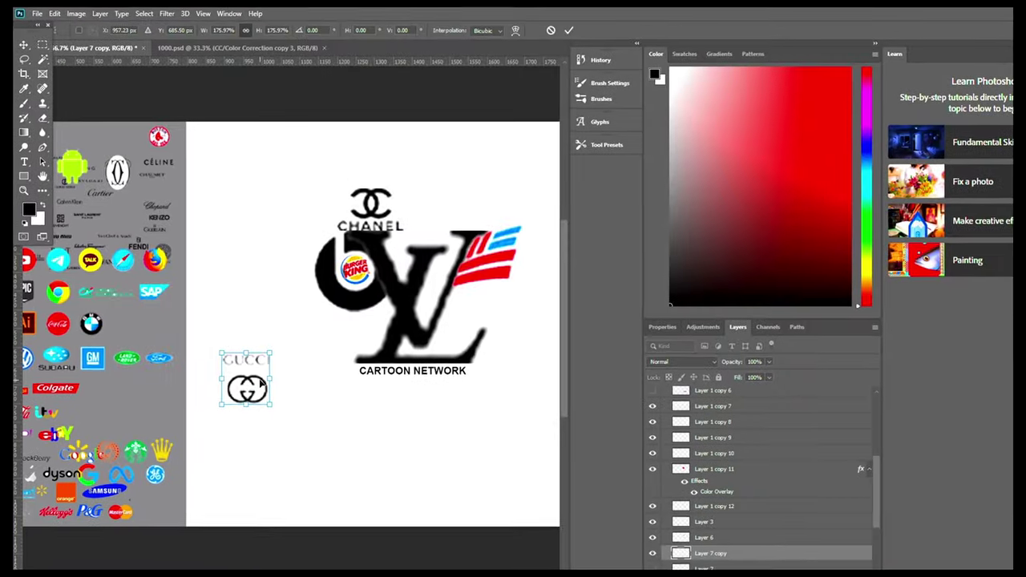
- Place the enlarged Gucci logo on top of the V's right arm and the green Android robot on the foot of the L
key("Return")
left_click_drag(388, 225, 492, 211)
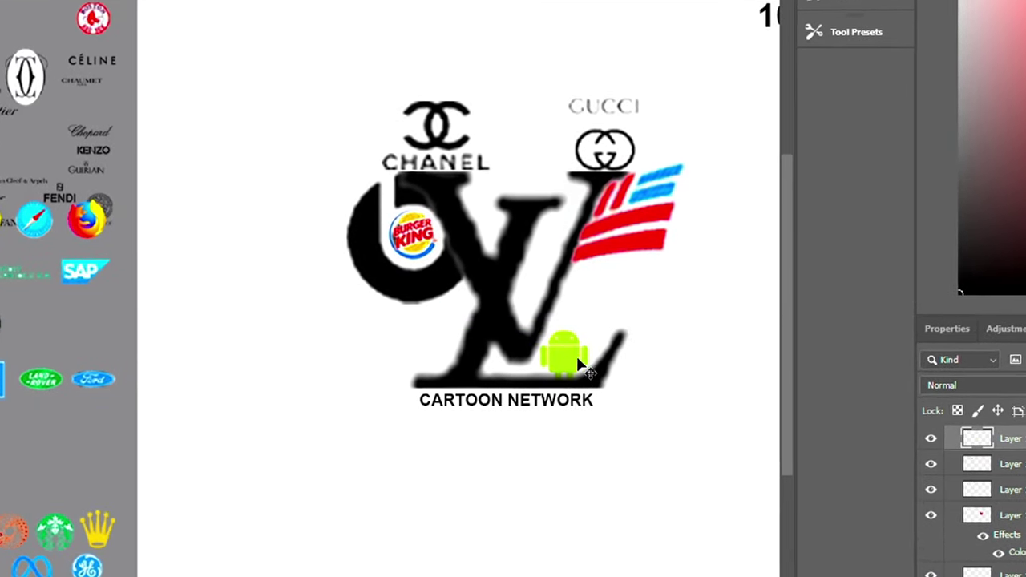
left_click_drag(572, 350, 566, 343)
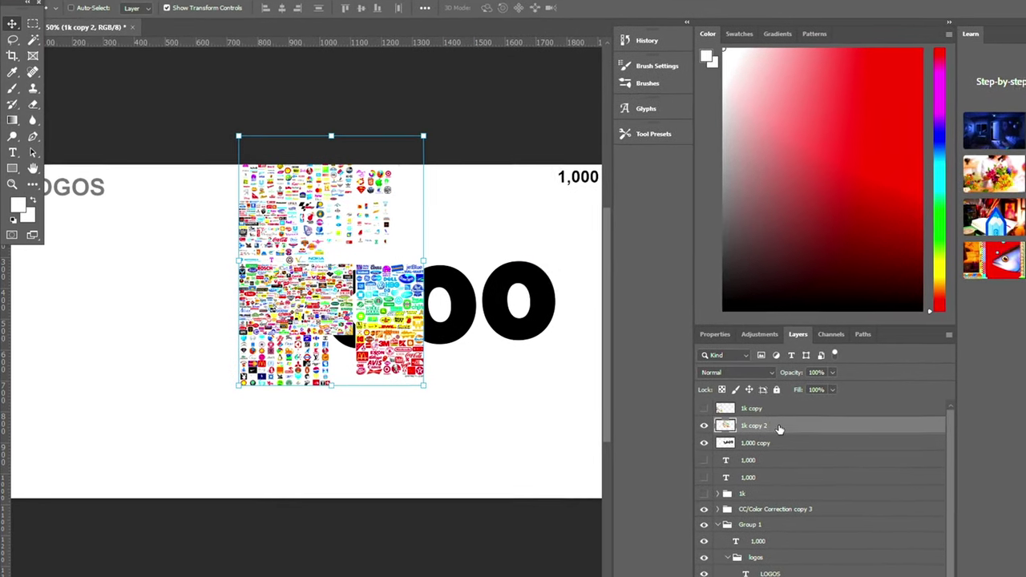
- Clip the 1k copy 2 logo collage to the 1,000 lettering and position the collage pieces over the 1 and the comma
right_click(733, 420)
left_click(836, 340)
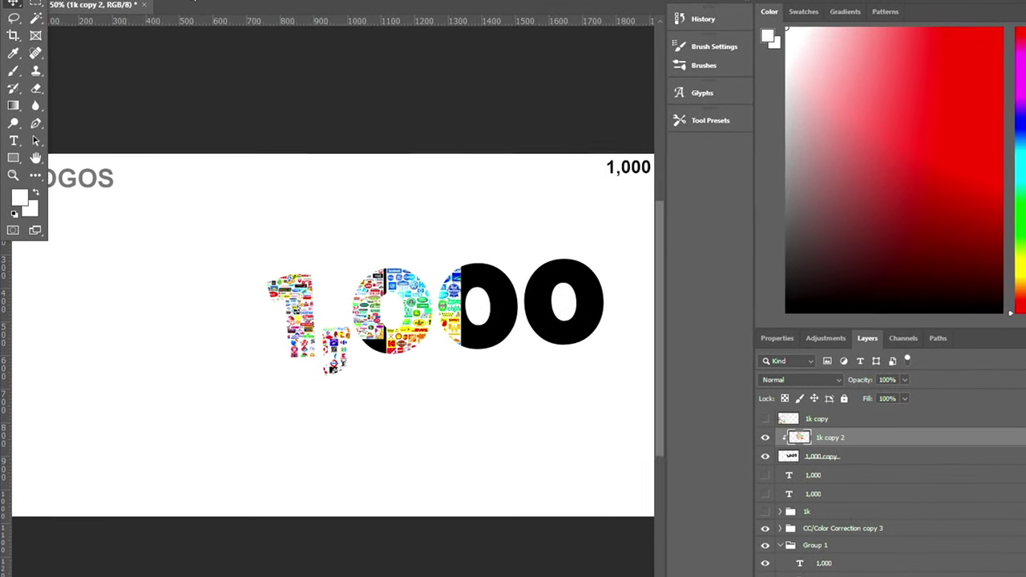
left_click_drag(382, 325, 353, 329)
left_click_drag(375, 303, 342, 310)
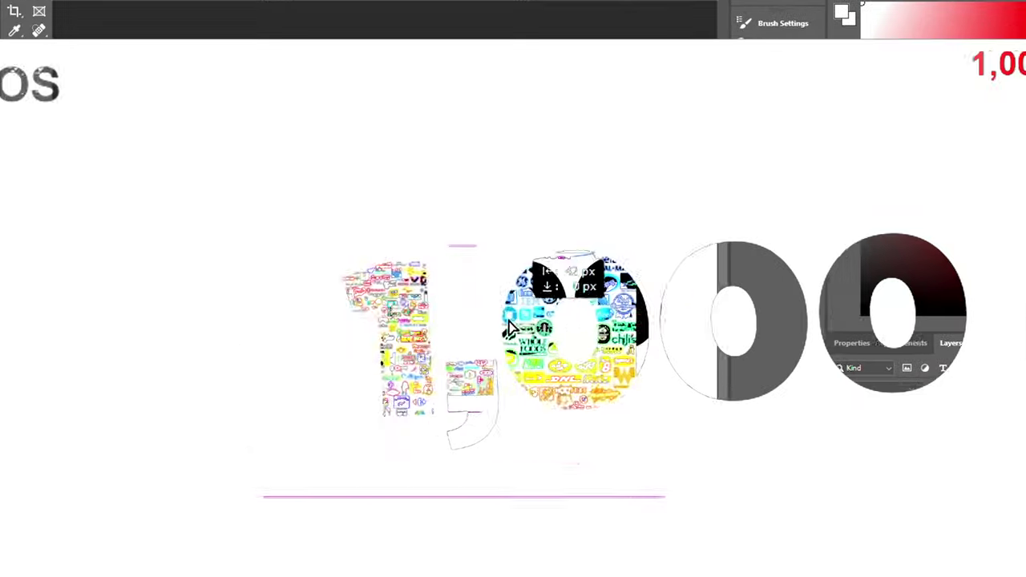
left_click_drag(511, 337, 373, 335)
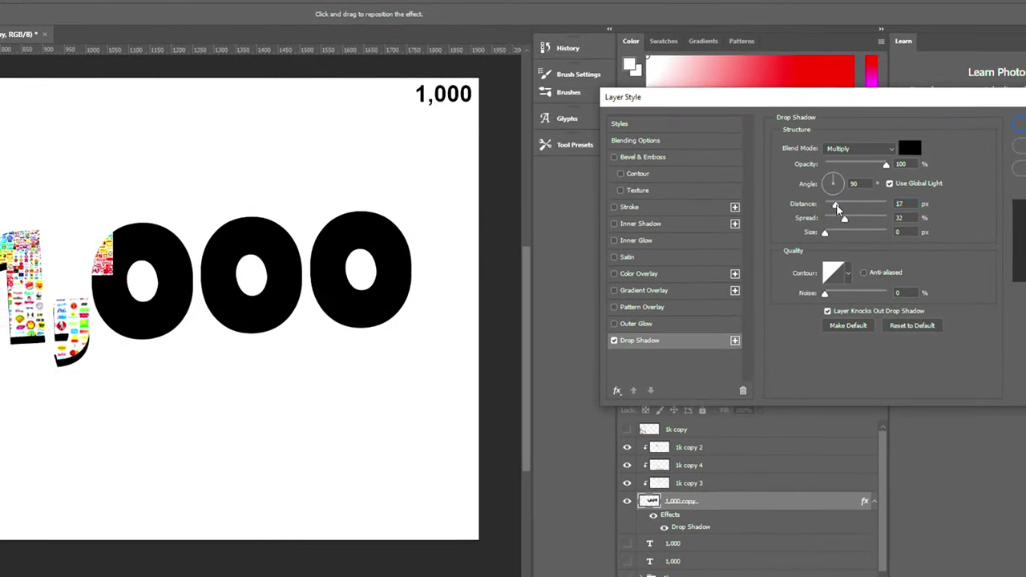
- Lower the opacity of the 1,000 lettering's Drop Shadow and apply the effect
left_click_drag(880, 166, 841, 166)
key("Return")
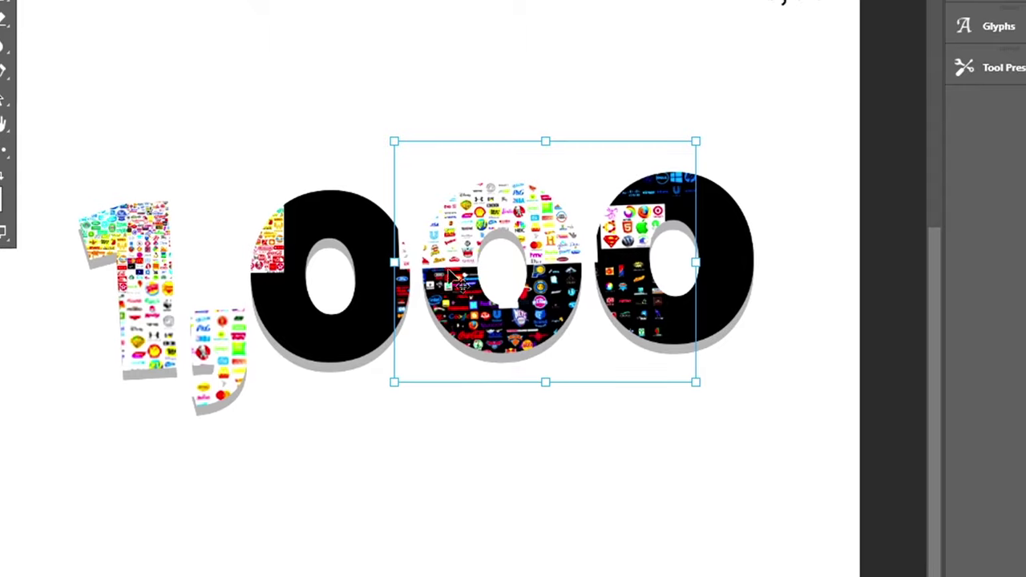
- Limit the white and dark logo collage to the middle zero and toggle the visibility of the 1k copy layer
left_click(451, 298)
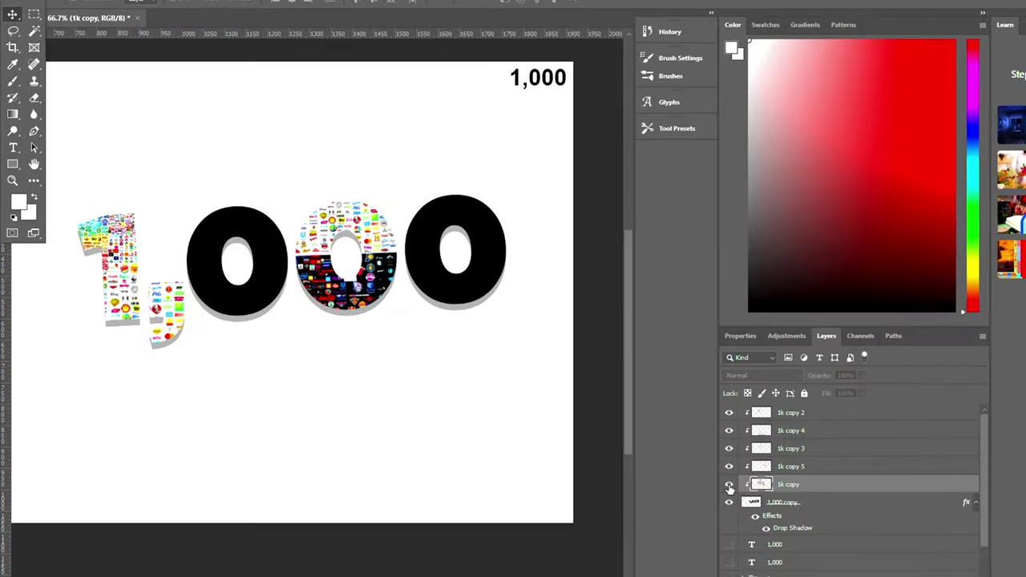
left_click(728, 487)
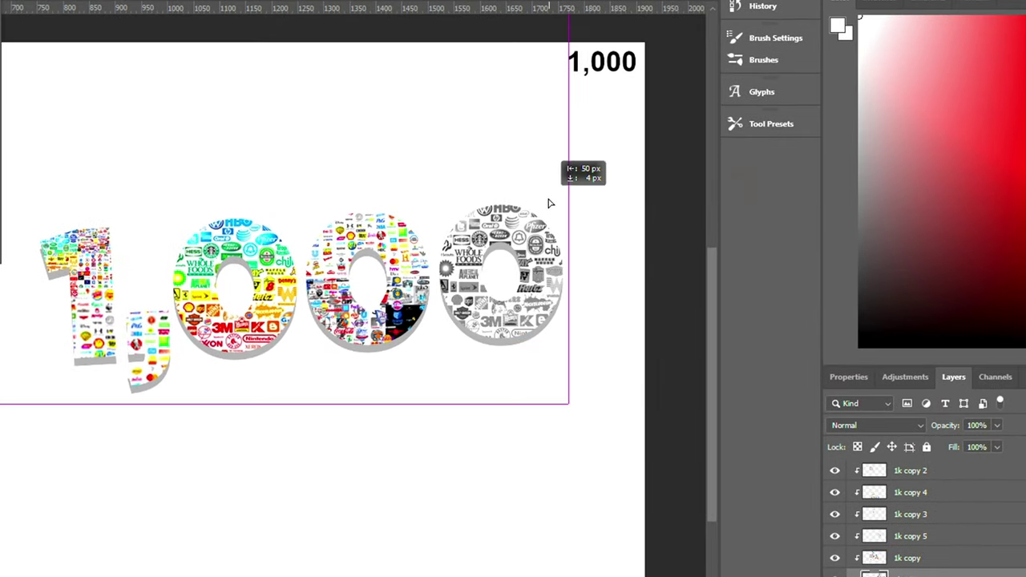
- Fill the last zero with the gray logo collage and erase the part overlapping the middle zero
left_click_drag(550, 204, 552, 203)
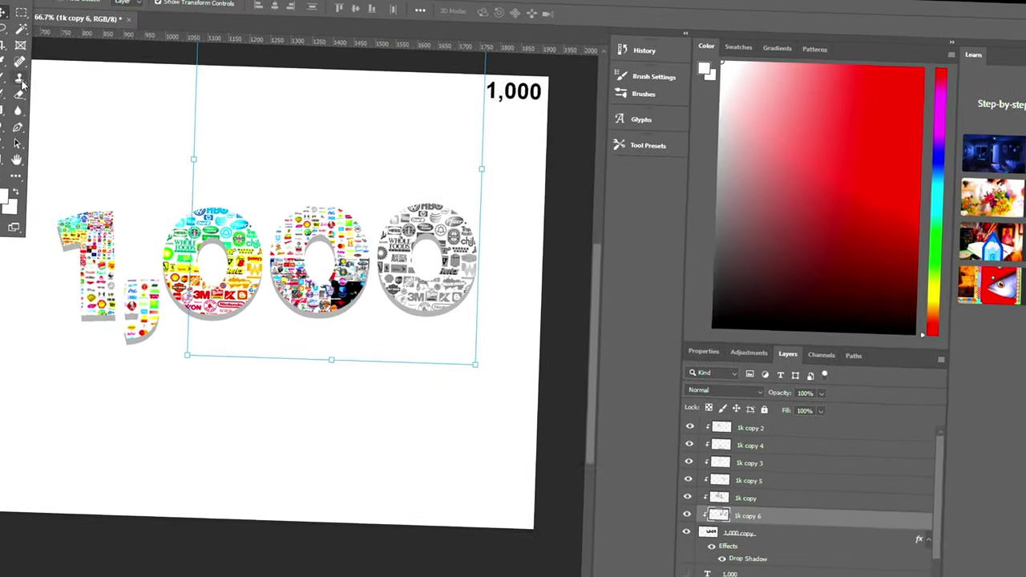
left_click(18, 83)
left_click(287, 299)
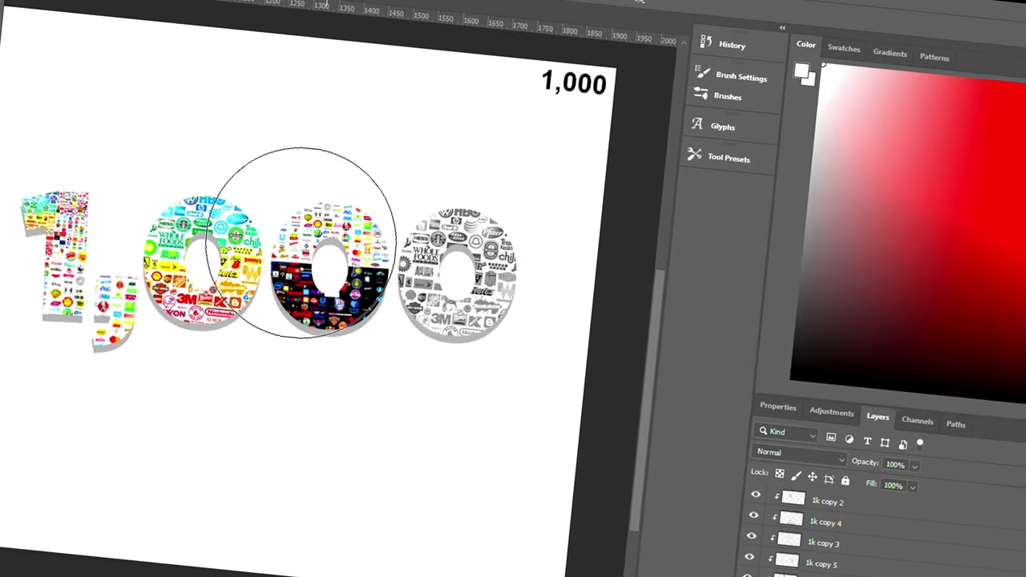
key("ctrl+minus")
key("ctrl+minus")
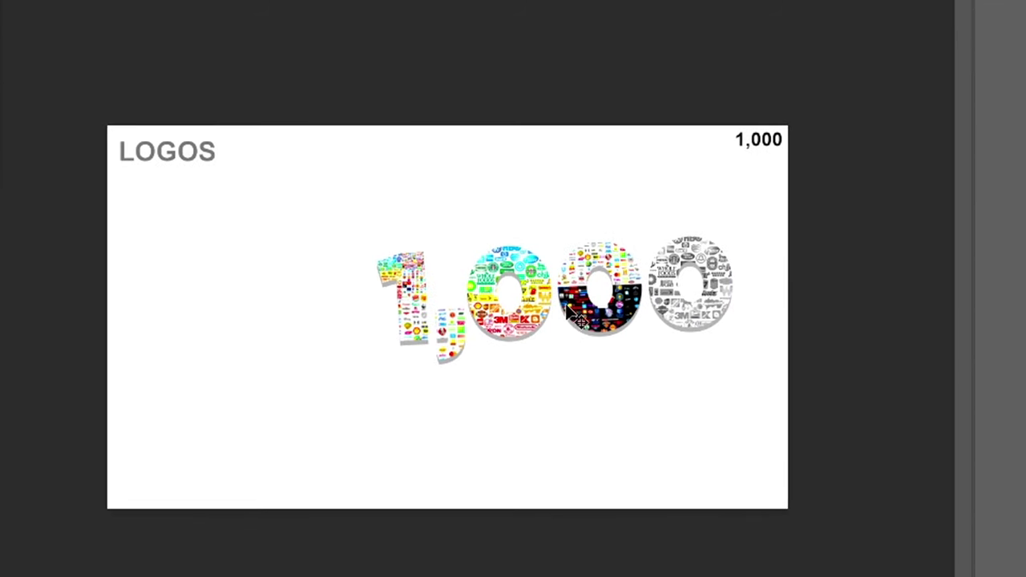